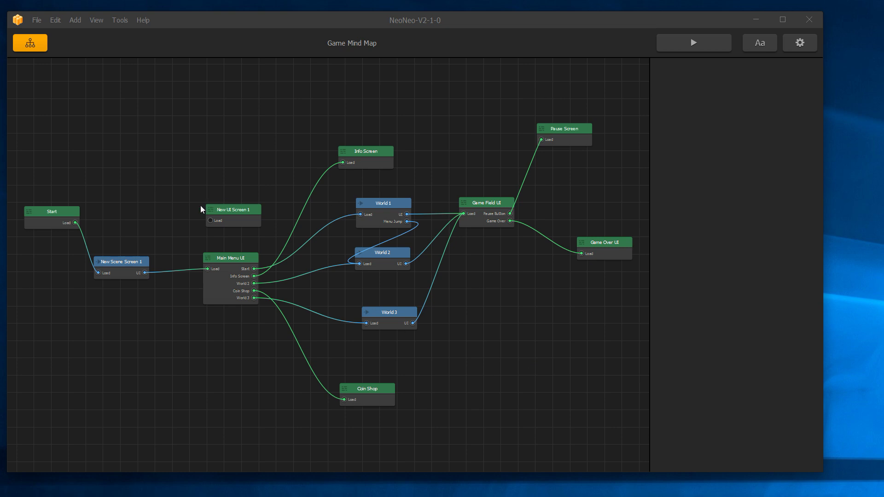
# Step: Open the Start scene and nudge the NEONEO title slightly up and to the right
pyautogui.doubleClick(60, 220)
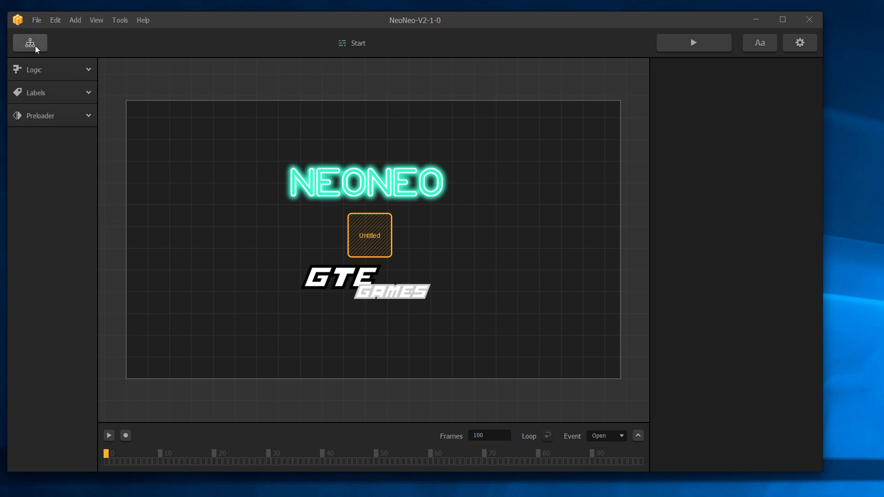
pyautogui.click(289, 181)
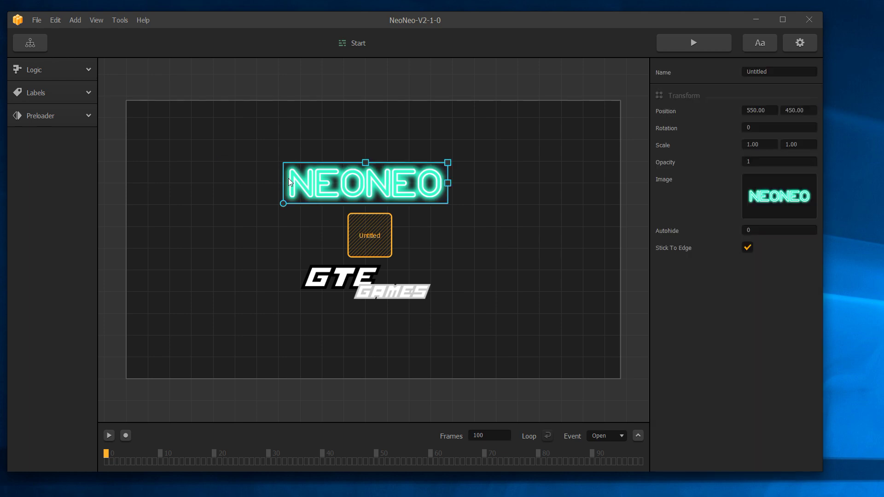
pyautogui.moveTo(326, 186)
pyautogui.mouseDown()
pyautogui.moveTo(347, 173)
pyautogui.moveTo(344, 183)
pyautogui.moveTo(333, 174)
pyautogui.mouseUp()
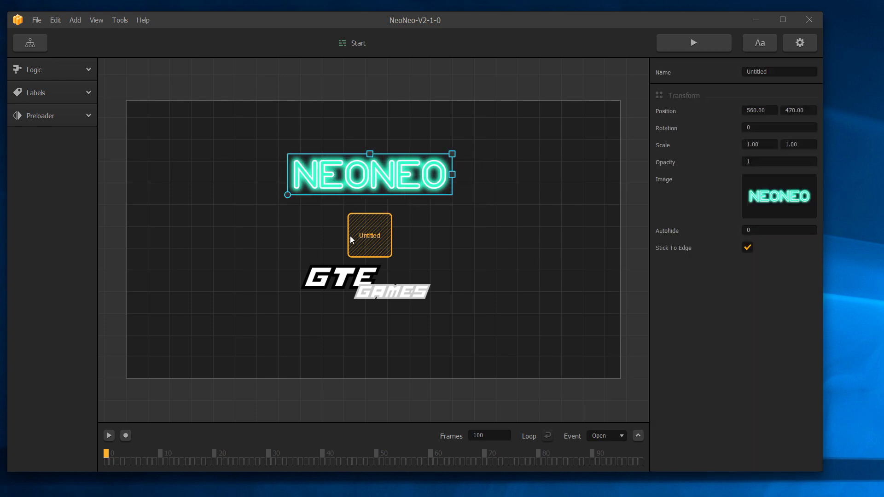
# Step: Reopen the Start scene and try adding a Preloader Loading Bar onto the Untitled box
pyautogui.click(30, 43)
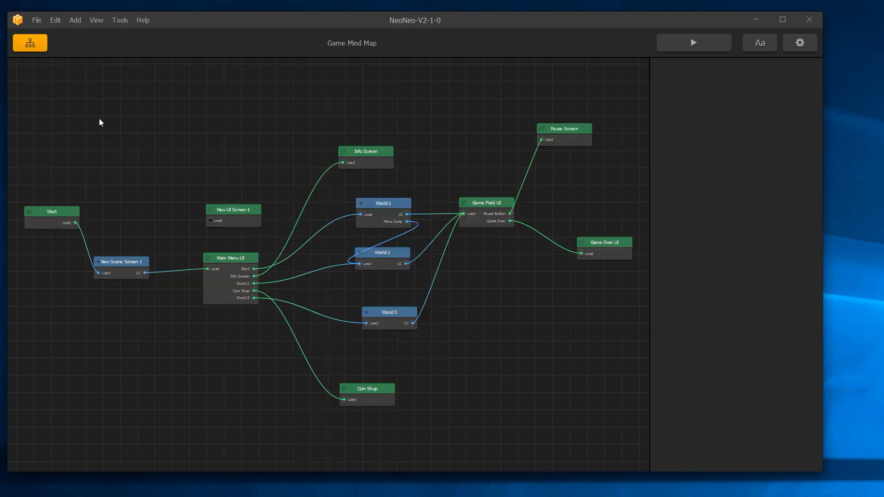
pyautogui.doubleClick(71, 221)
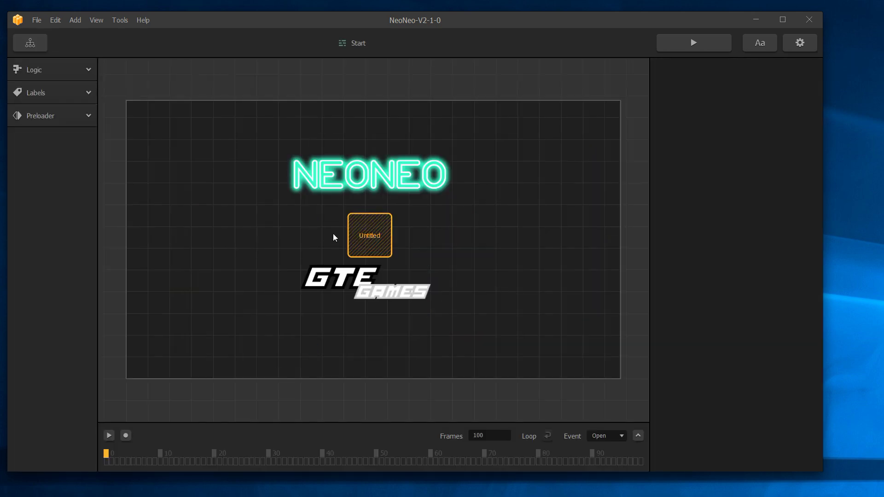
pyautogui.click(360, 234)
pyautogui.click(56, 123)
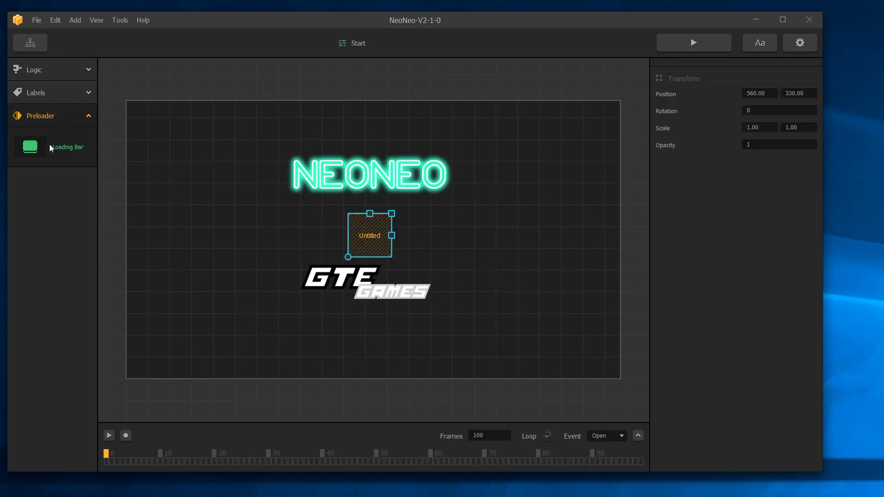
pyautogui.moveTo(372, 242); pyautogui.dragTo(373, 240)
pyautogui.click(78, 118)
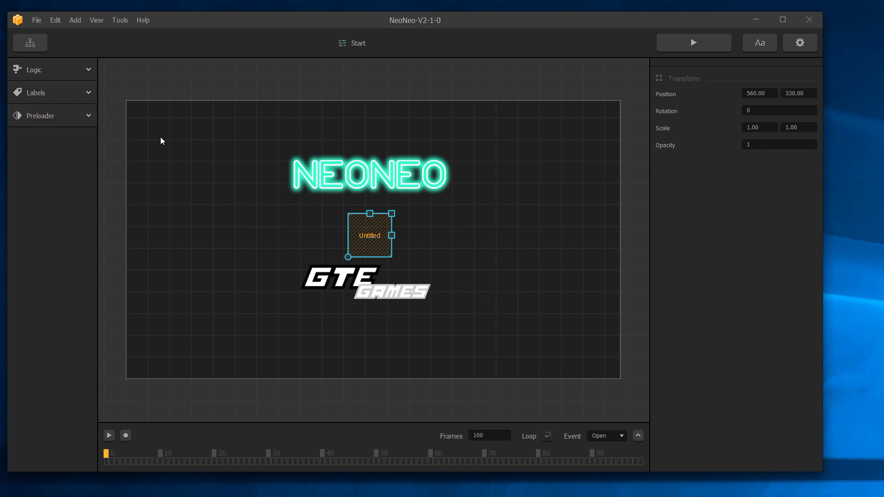
# Step: Visit the empty New Scene Screen 1, adjust its level frame corner and top edge, then leave
pyautogui.click(30, 43)
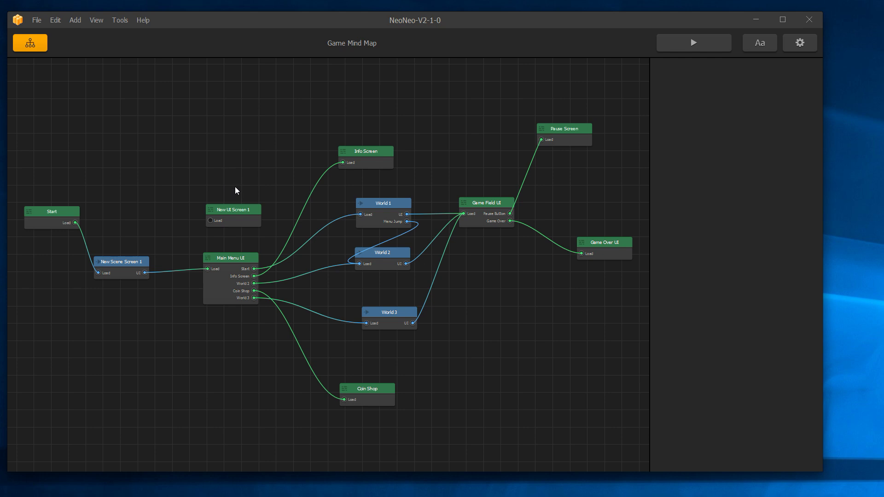
pyautogui.doubleClick(126, 262)
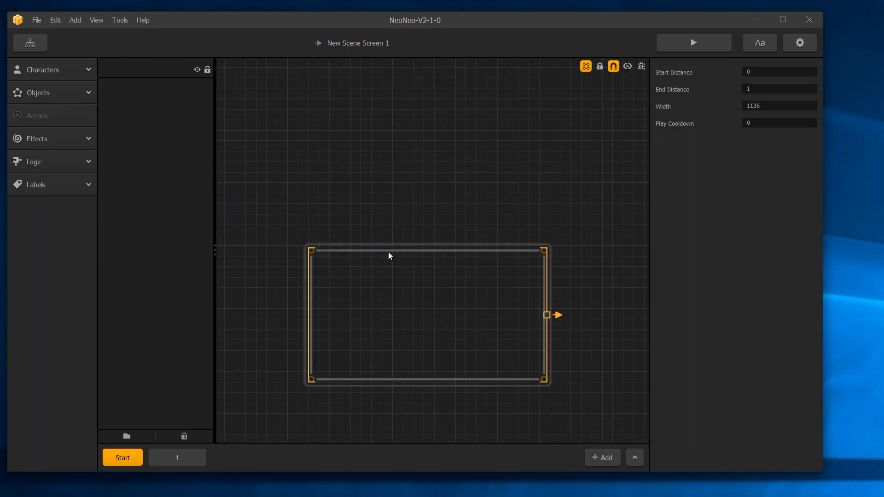
pyautogui.moveTo(310, 252); pyautogui.dragTo(364, 272)
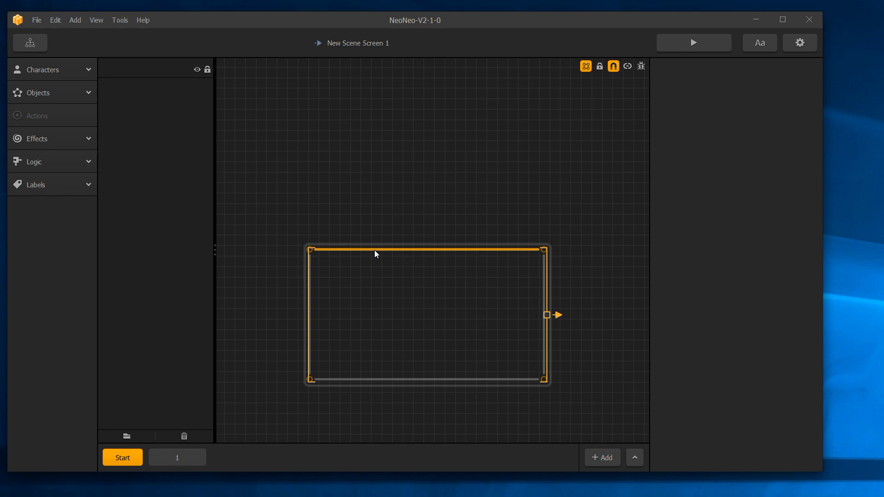
pyautogui.click(374, 250)
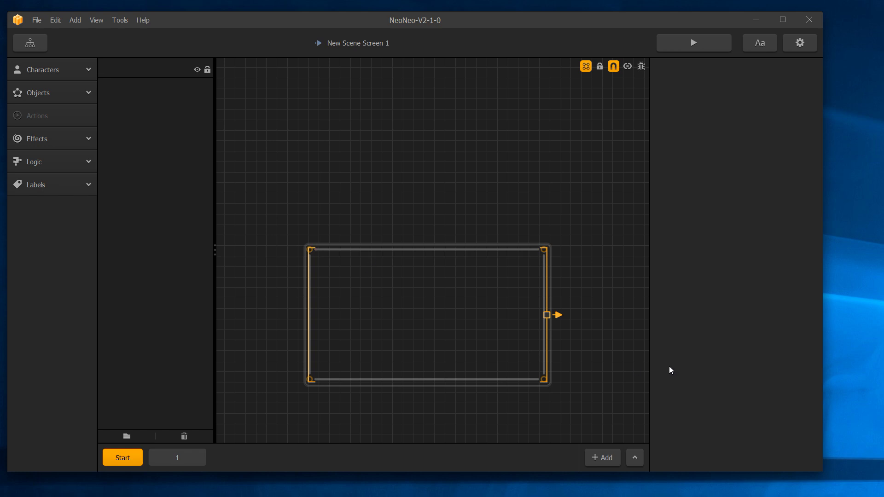
pyautogui.click(22, 48)
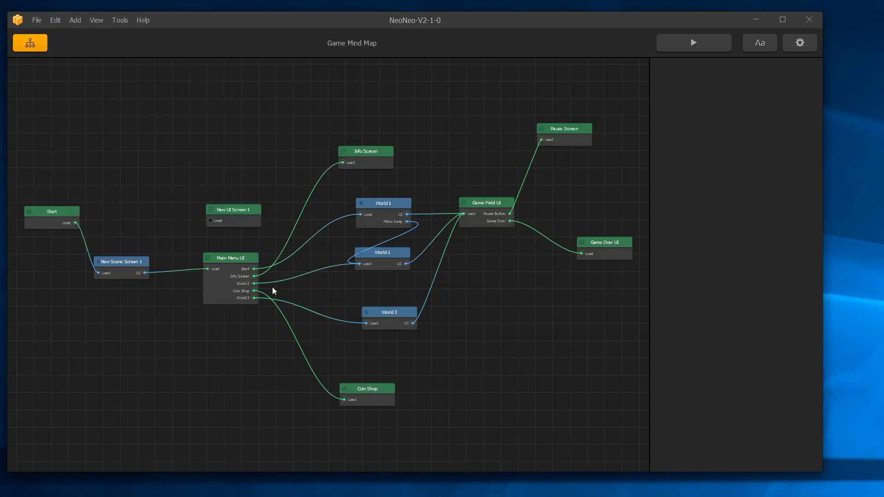
# Step: Open Main Menu UI, select START, and play the intro animation once before rewinding to frame 0
pyautogui.doubleClick(245, 278)
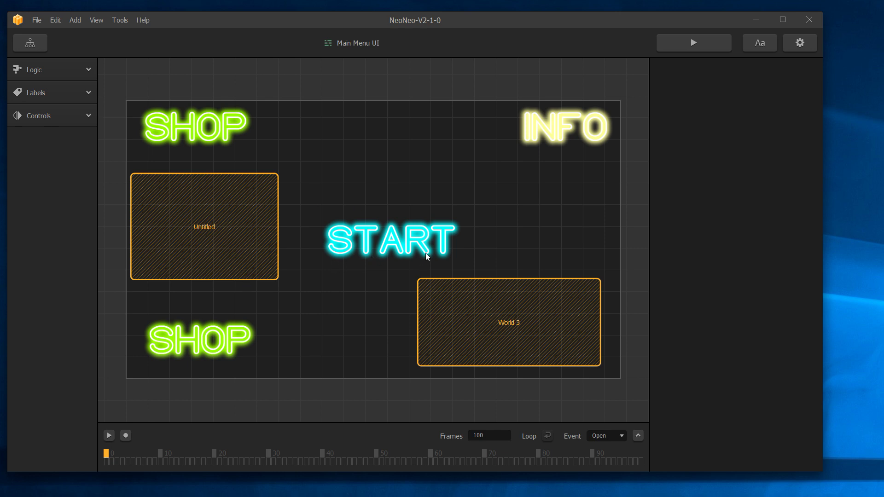
pyautogui.click(408, 242)
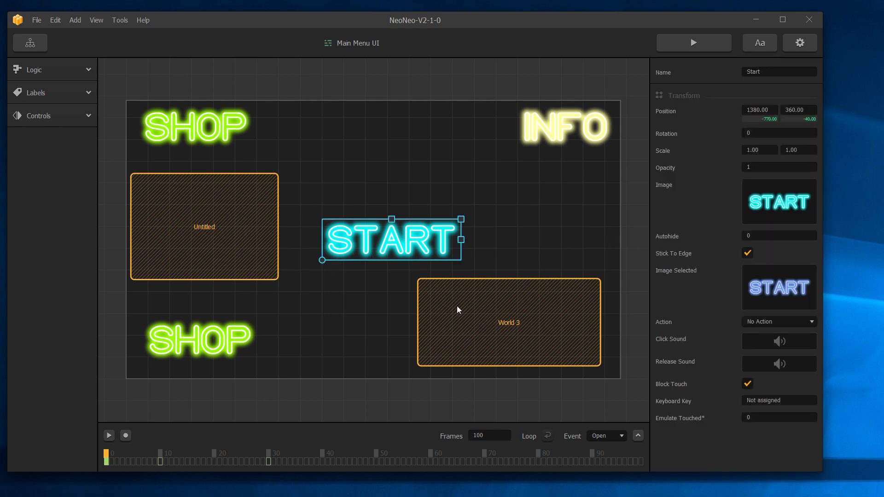
pyautogui.click(110, 436)
pyautogui.click(110, 435)
pyautogui.click(107, 459)
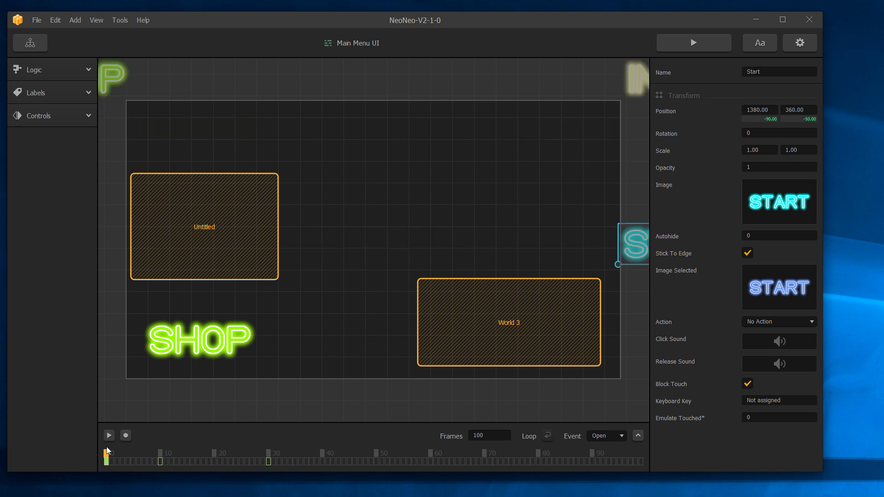
# Step: Replay the START, SHOP and INFO slide-in animation twice more, then return to the mind map
pyautogui.click(109, 435)
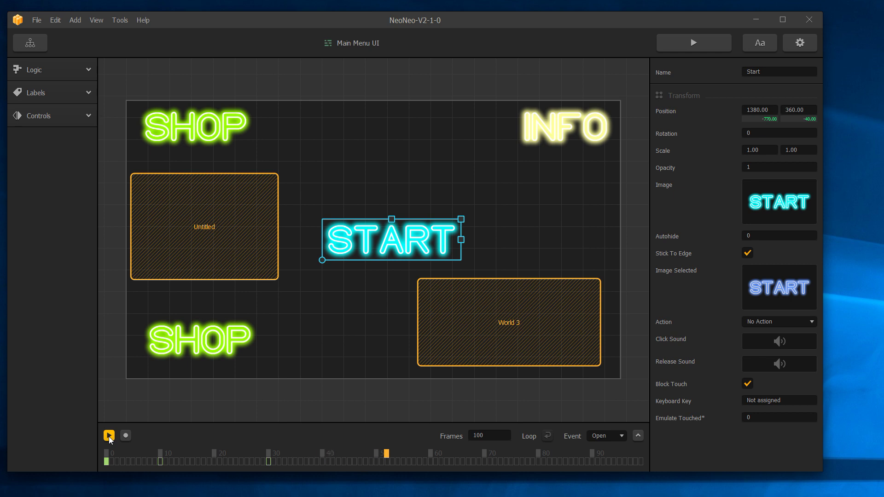
pyautogui.click(110, 437)
pyautogui.click(109, 456)
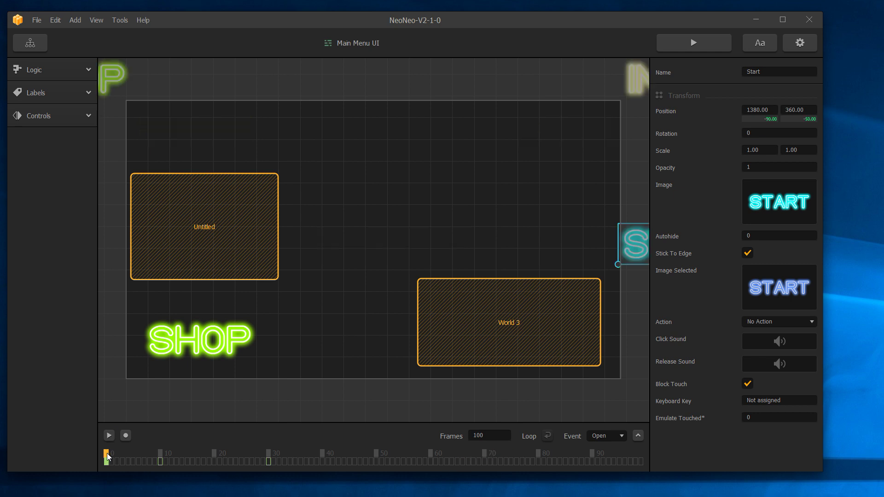
pyautogui.click(111, 440)
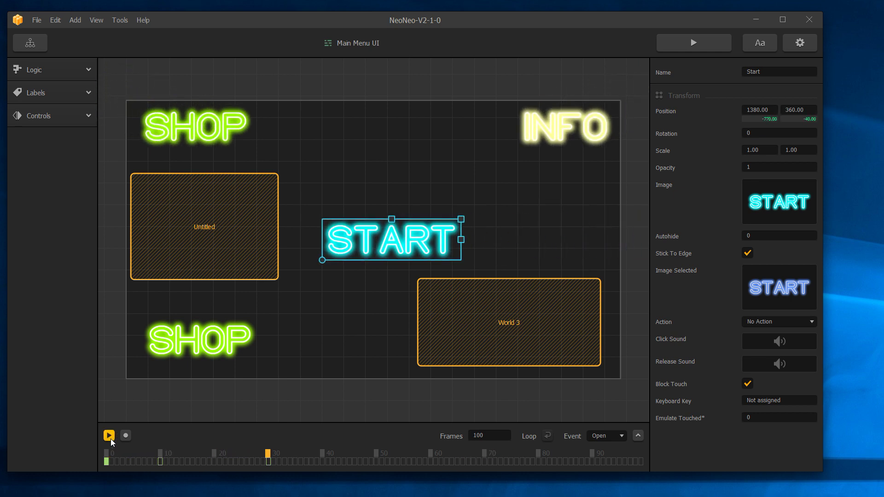
pyautogui.click(113, 436)
pyautogui.click(31, 45)
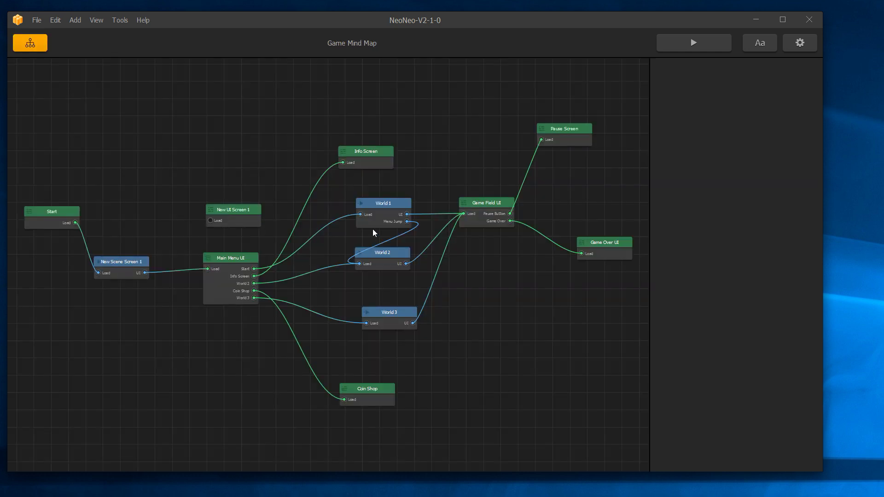
# Step: Open World 1 and select the sparky character to view its properties
pyautogui.doubleClick(380, 211)
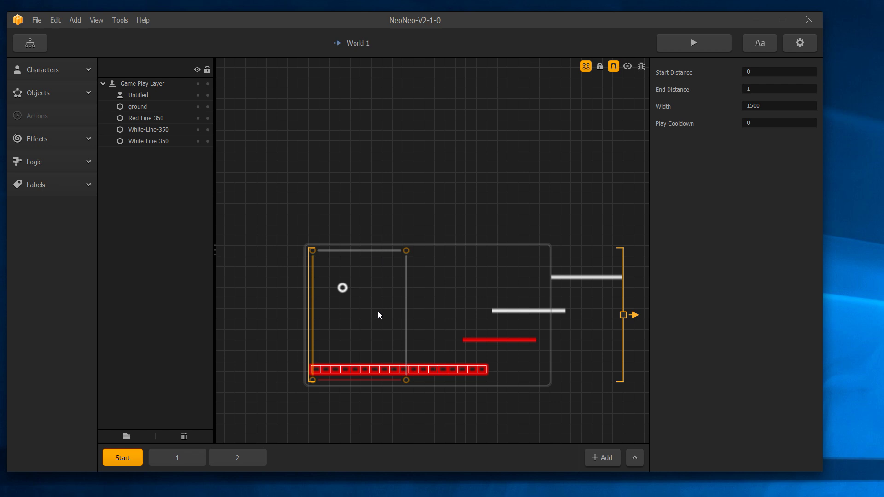
pyautogui.click(341, 286)
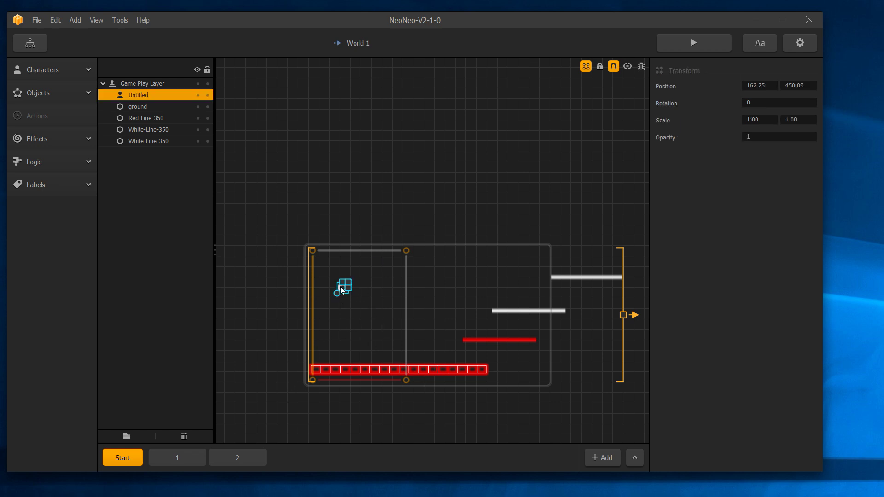
pyautogui.click(79, 72)
pyautogui.click(61, 103)
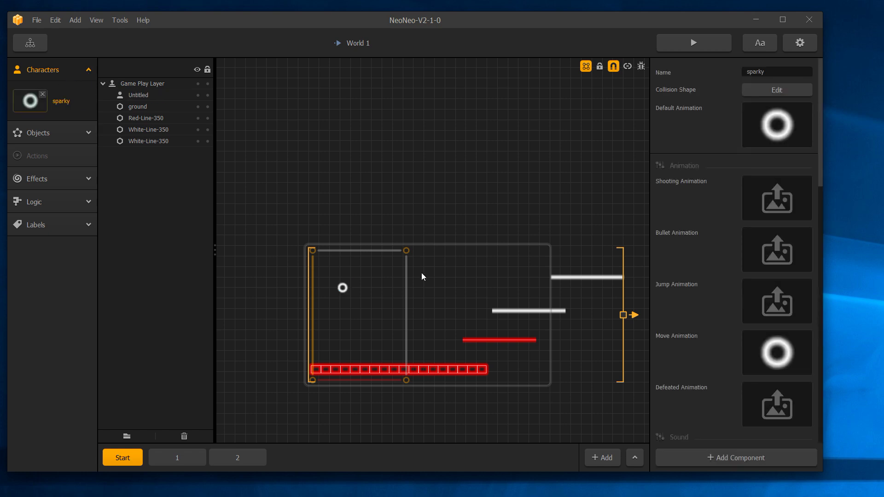
# Step: Review sparky's Advanced Move using Button - Slide-Squish, then return to the Game Mind Map
pyautogui.scroll(5, 487, 364)
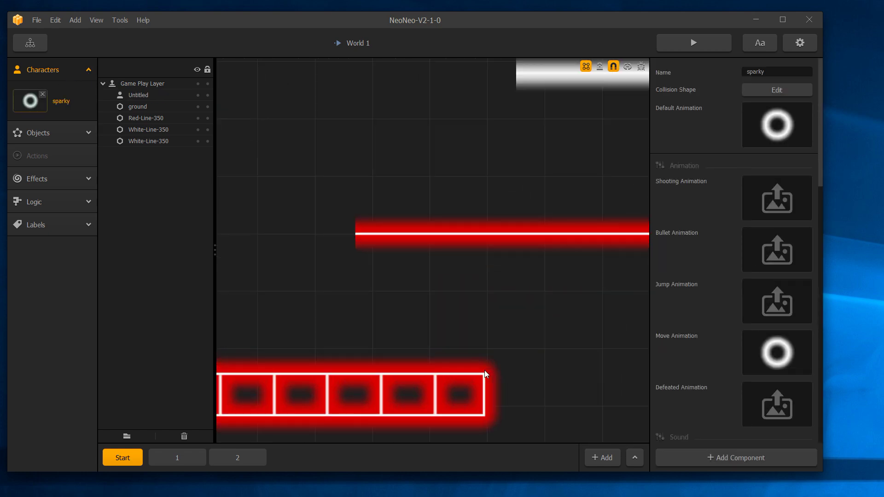
pyautogui.scroll(5, 484, 371)
pyautogui.scroll(-8, 481, 383)
pyautogui.scroll(-4, 249, 275)
pyautogui.scroll(2, 254, 269)
pyautogui.moveTo(253, 268); pyautogui.dragTo(517, 270, button='middle')
pyautogui.click(409, 227)
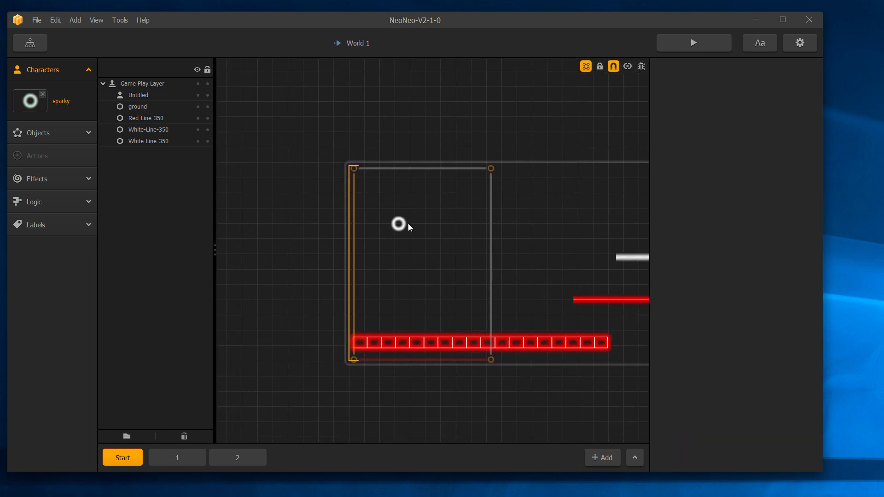
pyautogui.click(59, 102)
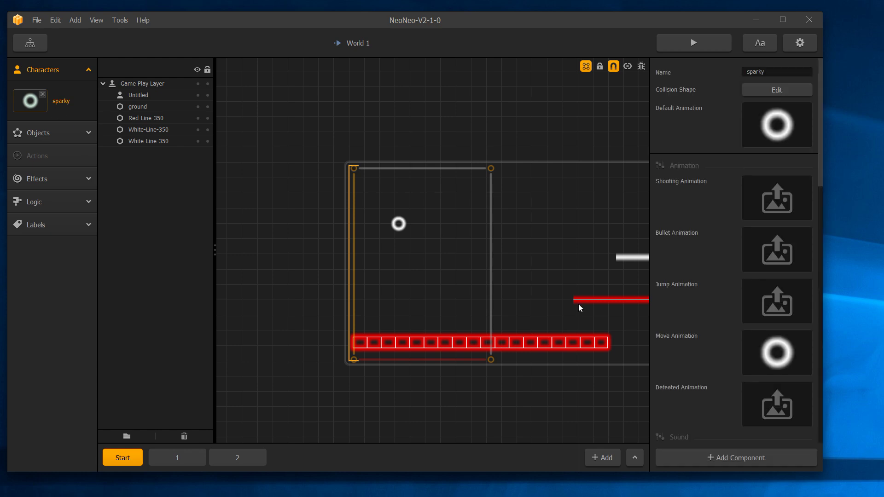
pyautogui.scroll(-1, 578, 304)
pyautogui.scroll(-15, 721, 314)
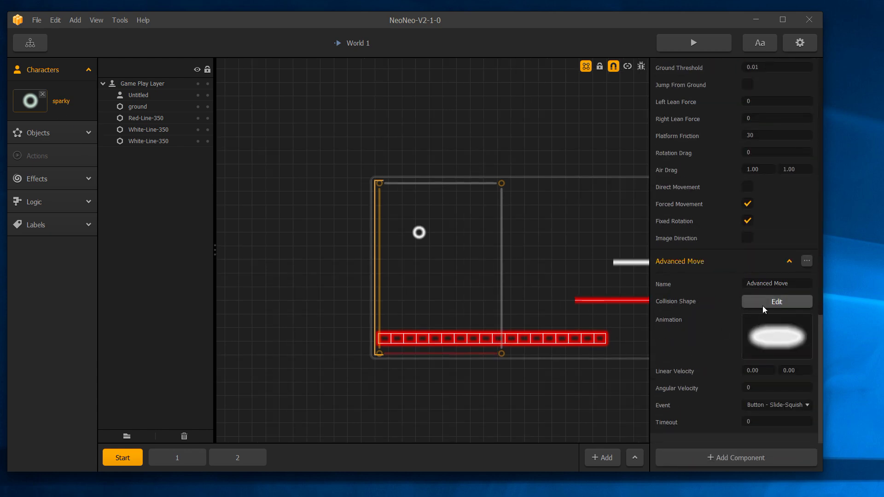
pyautogui.moveTo(775, 337)
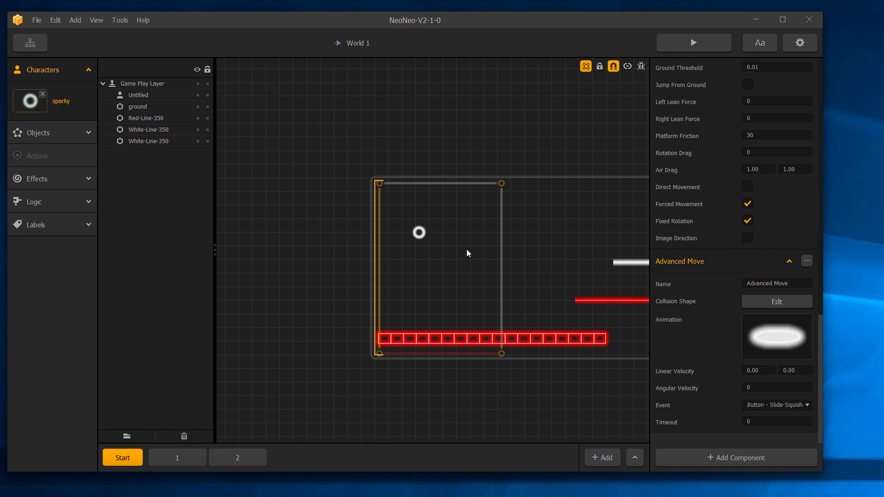
pyautogui.click(29, 45)
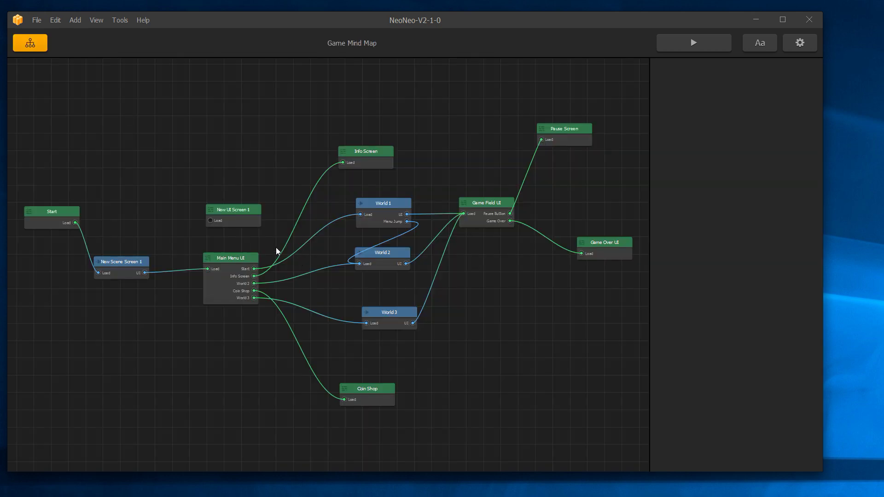
# Step: Open World 1's second scene, pan to show the triangle, and launch the preview from its menu
pyautogui.doubleClick(386, 213)
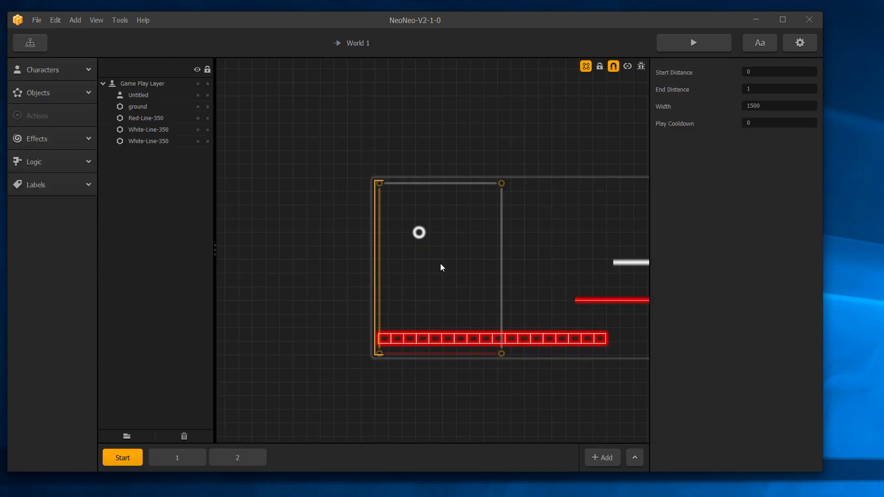
pyautogui.click(167, 456)
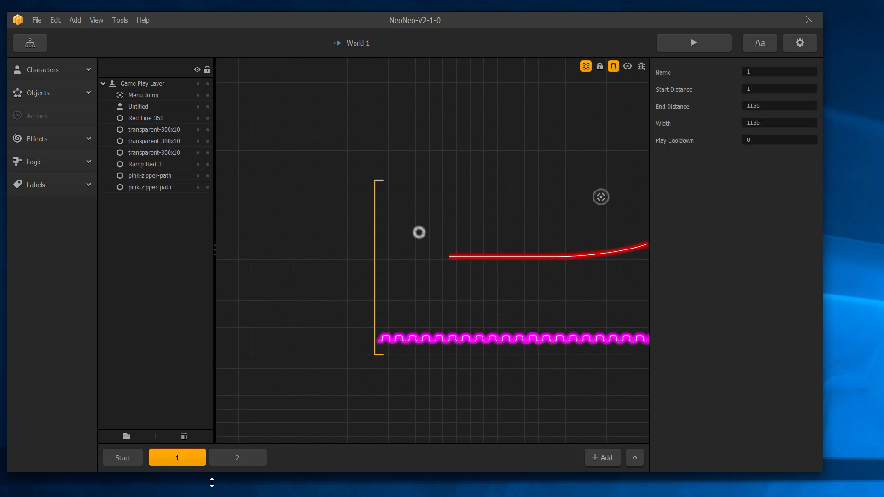
pyautogui.click(231, 461)
pyautogui.scroll(2, 527, 236)
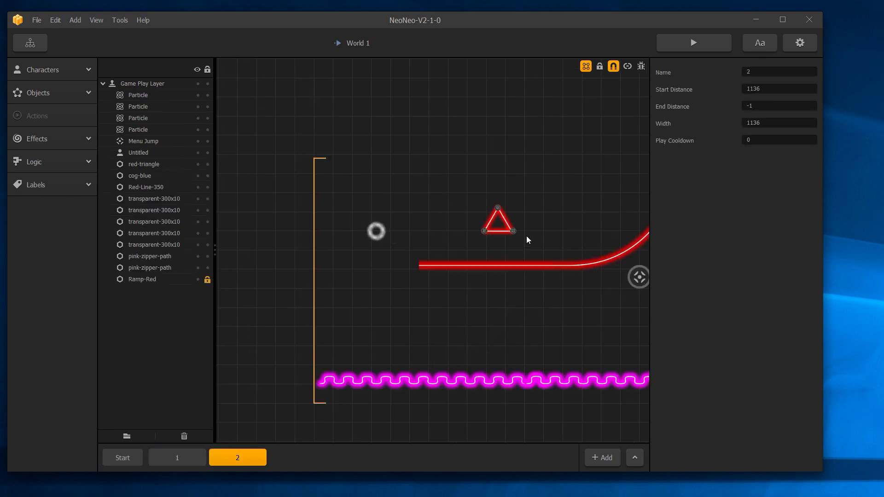
pyautogui.scroll(4, 528, 239)
pyautogui.click(423, 271)
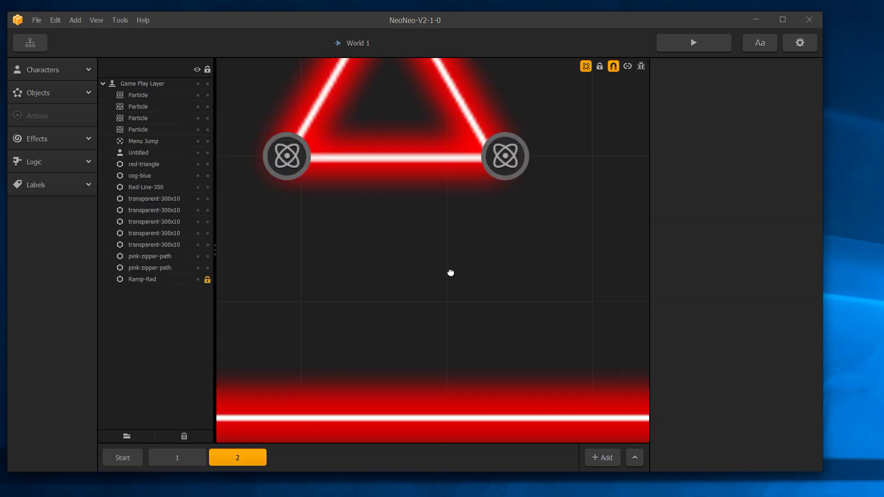
pyautogui.moveTo(452, 256); pyautogui.dragTo(422, 417)
pyautogui.click(714, 48)
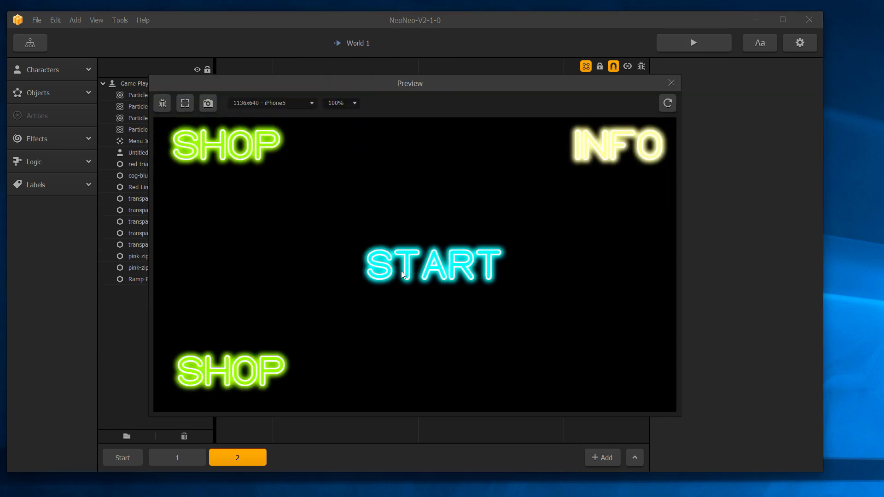
pyautogui.click(433, 269)
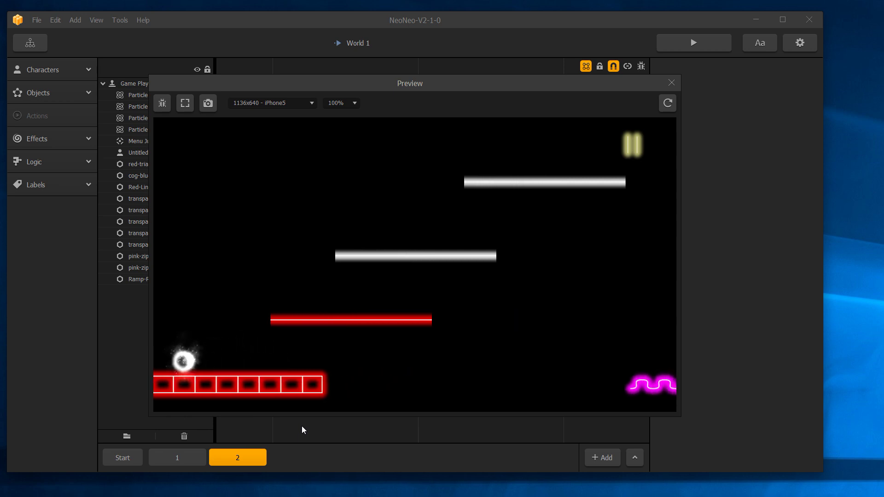
# Step: Jump the ball twice along the platforms, toggle the physics debug overlays, then close the preview
pyautogui.press('space')
pyautogui.press('space')
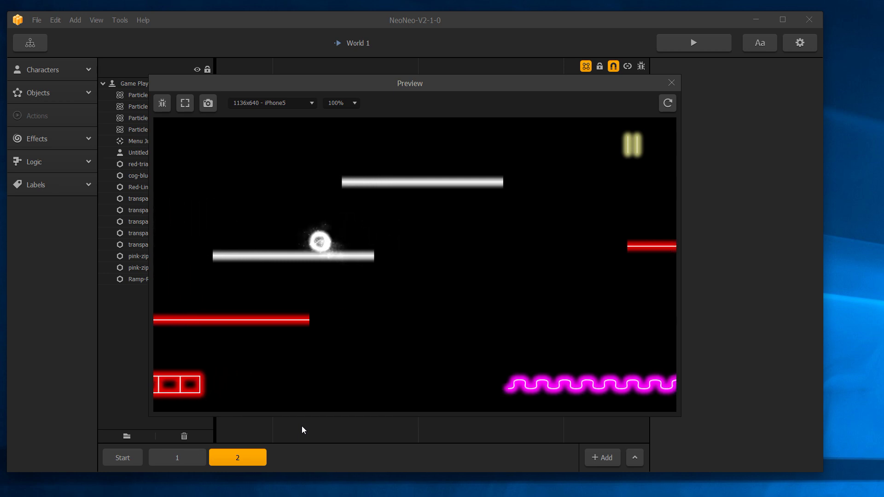
pyautogui.press('space')
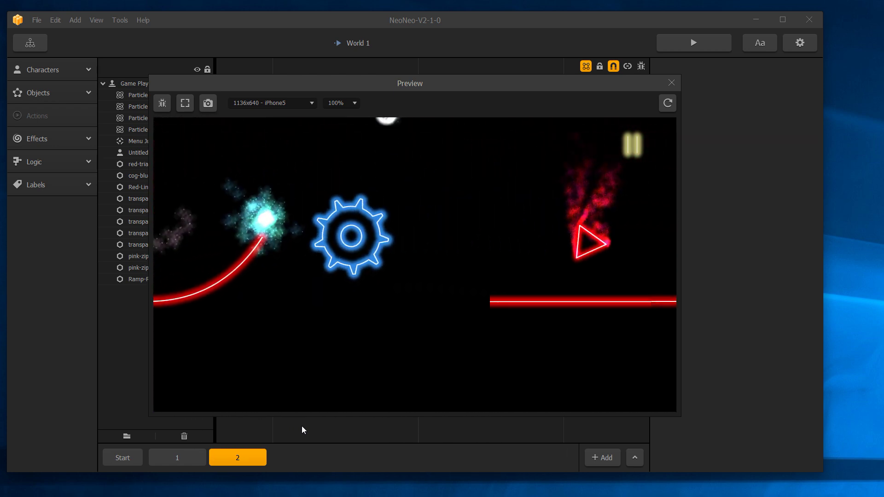
pyautogui.click(162, 104)
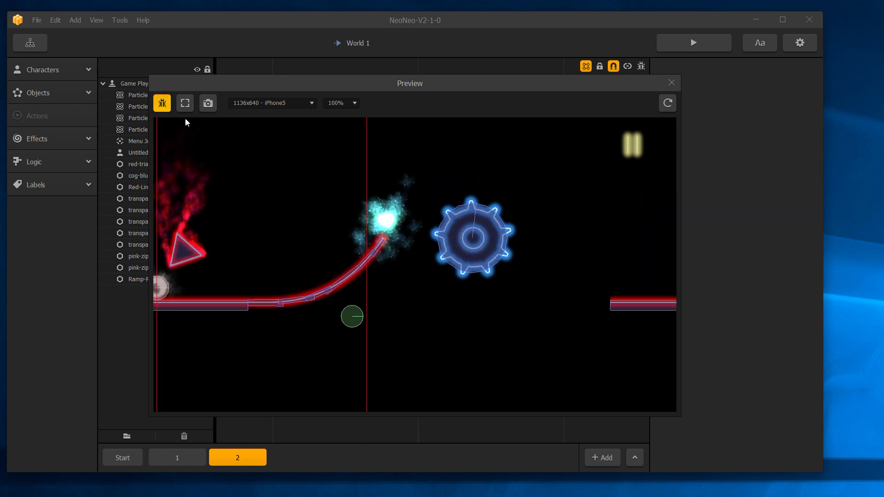
pyautogui.click(162, 104)
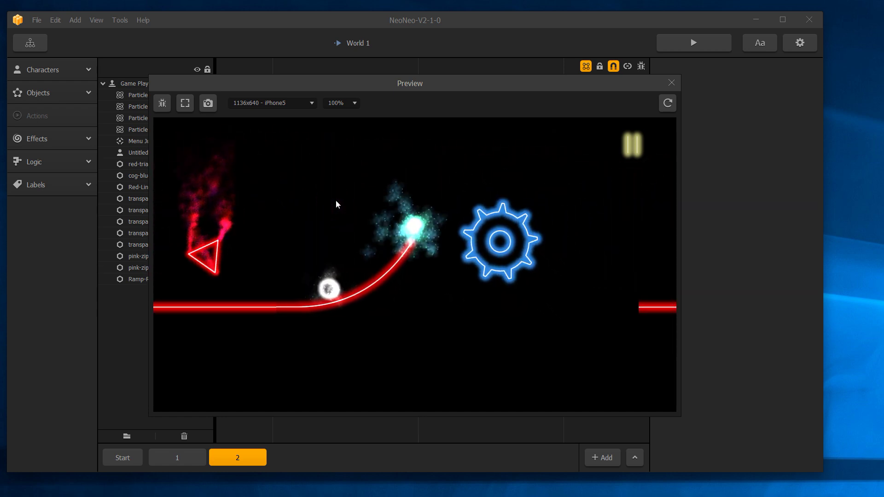
pyautogui.click(671, 84)
# Step: Show the red triangle's links to its particles, confirm Angular Velocity 50, and relaunch the preview
pyautogui.scroll(-3, 265, 197)
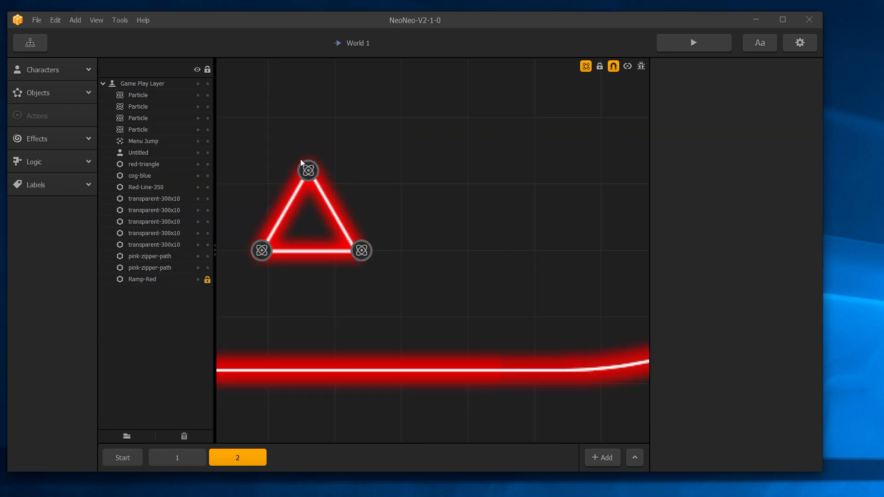
pyautogui.click(320, 199)
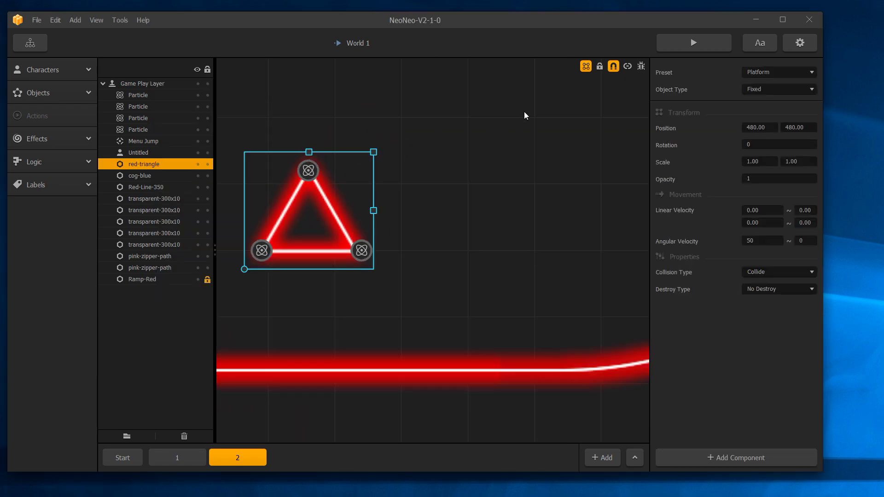
pyautogui.click(628, 66)
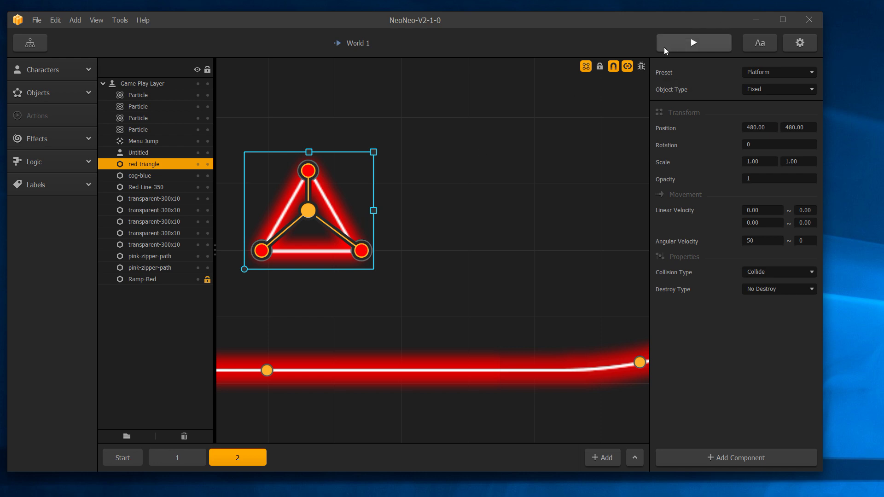
pyautogui.click(628, 66)
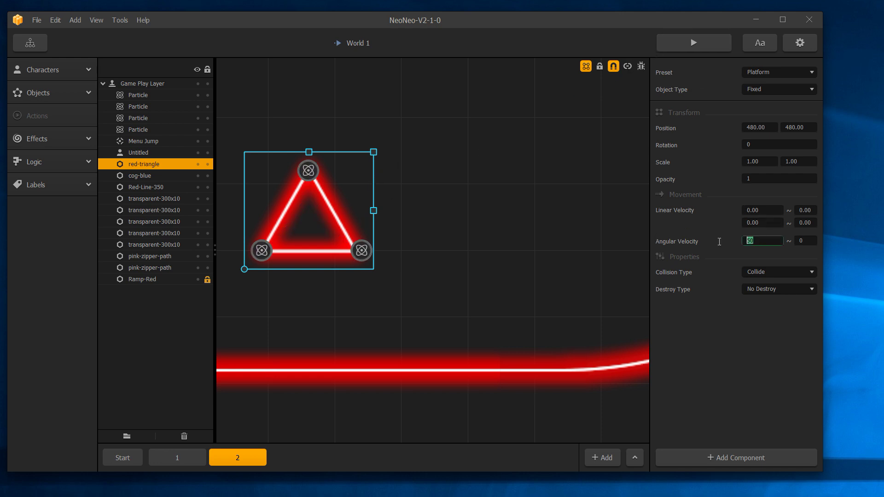
pyautogui.click(756, 239)
pyautogui.click(481, 232)
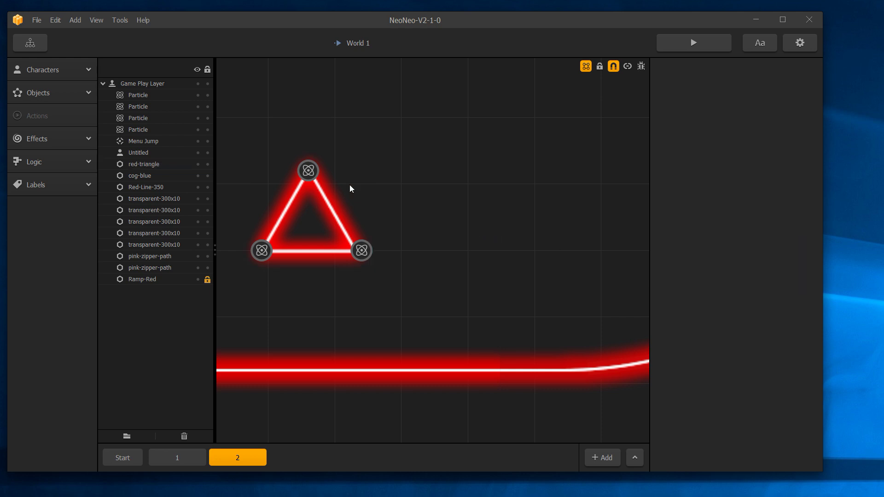
pyautogui.click(727, 42)
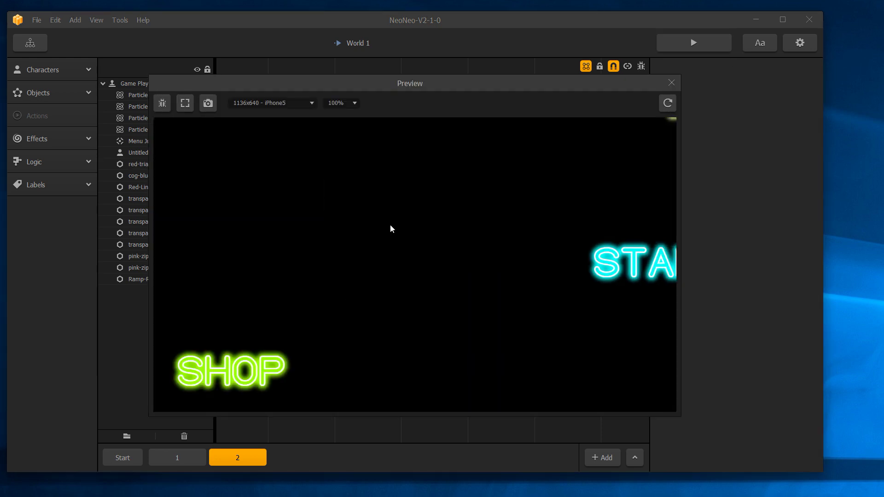
# Step: Start the level, jump the ball twice, and park the preview at the screen's right edge
pyautogui.click(505, 267)
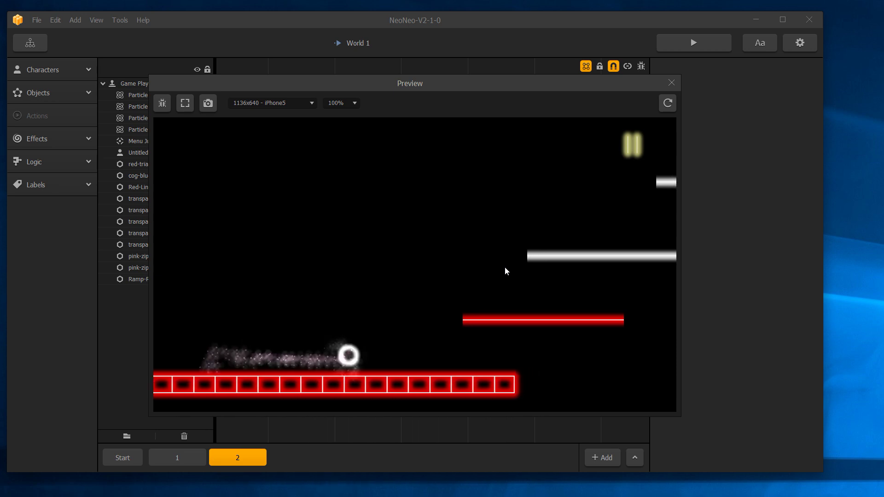
pyautogui.click(505, 267)
pyautogui.click(505, 267)
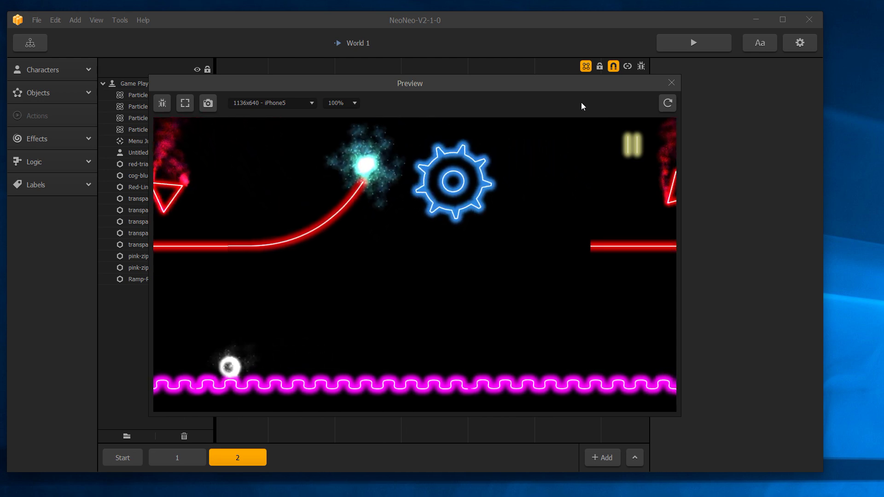
pyautogui.moveTo(589, 85); pyautogui.dragTo(865, 107)
pyautogui.scroll(-4, 401, 180)
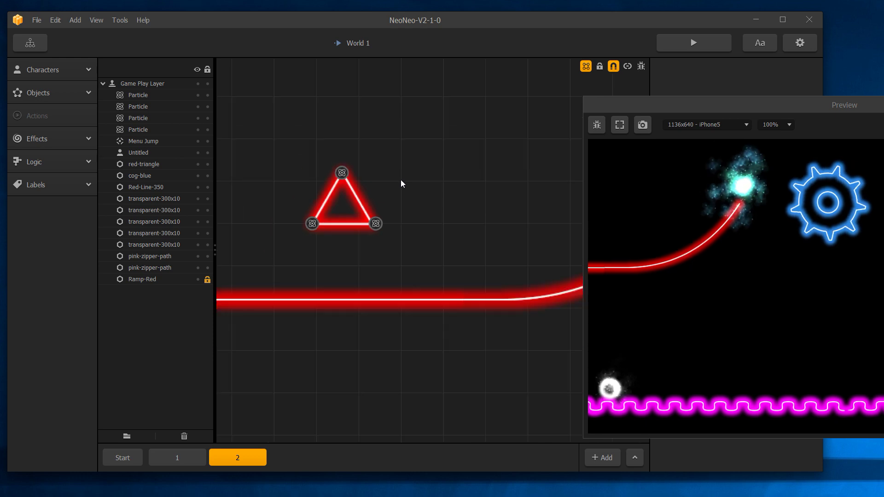
# Step: Select the Particle at the ramp's end and open its emitter in the Particles Editor
pyautogui.moveTo(542, 133); pyautogui.dragTo(280, 138)
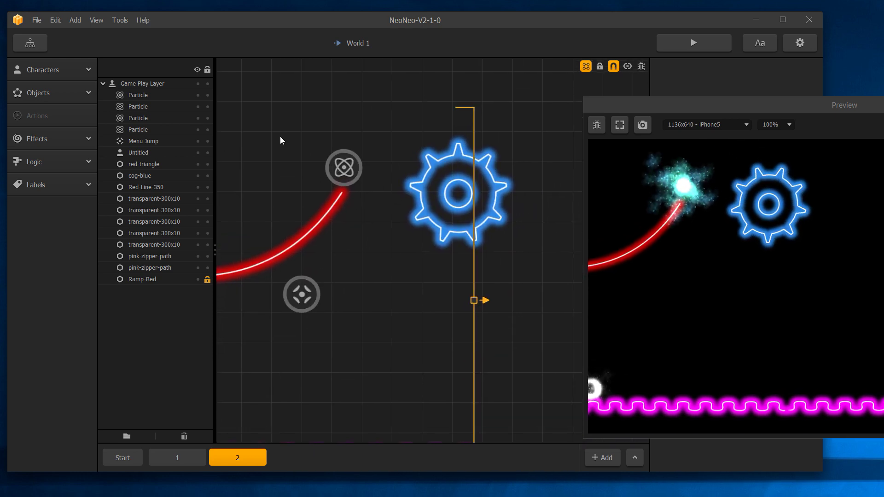
pyautogui.click(344, 167)
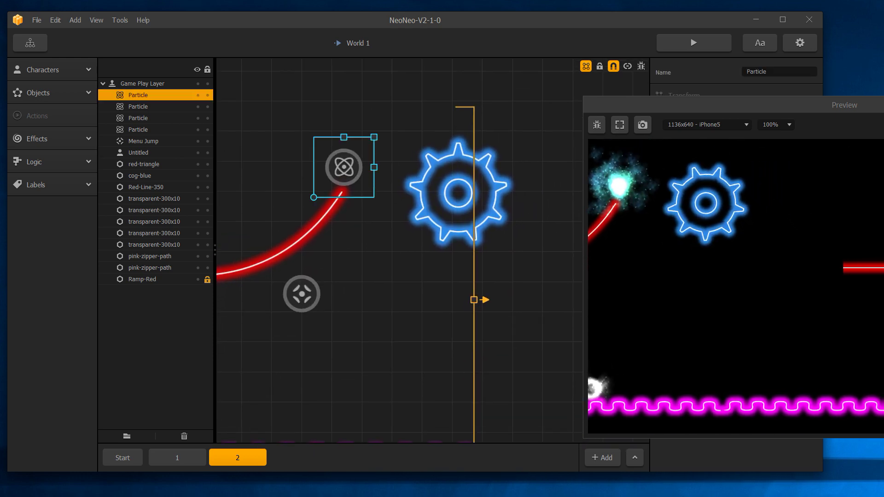
pyautogui.press('Escape')
pyautogui.click(774, 180)
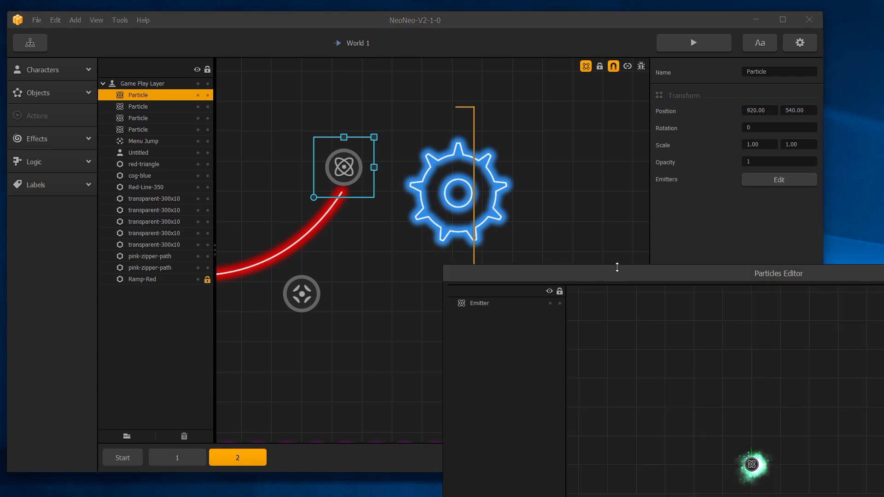
# Step: Select the Emitter (150 particles, rate 50) and open the gradient's starting colour
pyautogui.moveTo(619, 280); pyautogui.dragTo(406, 85)
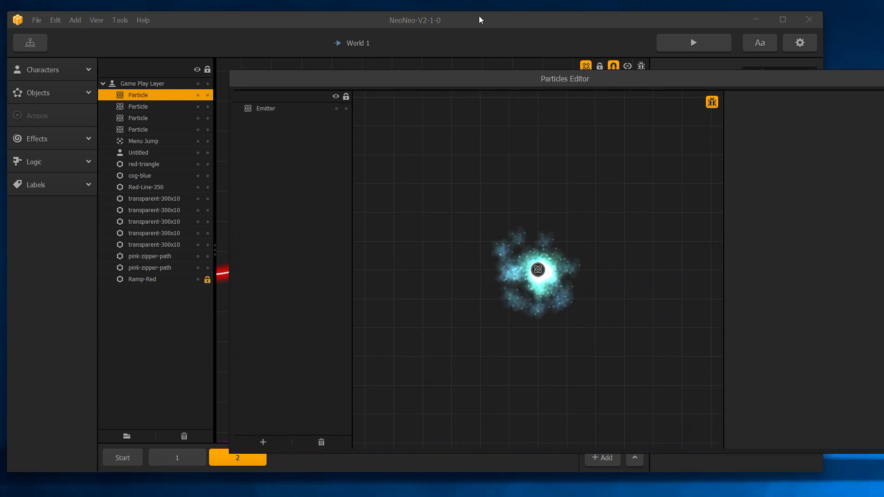
pyautogui.click(547, 283)
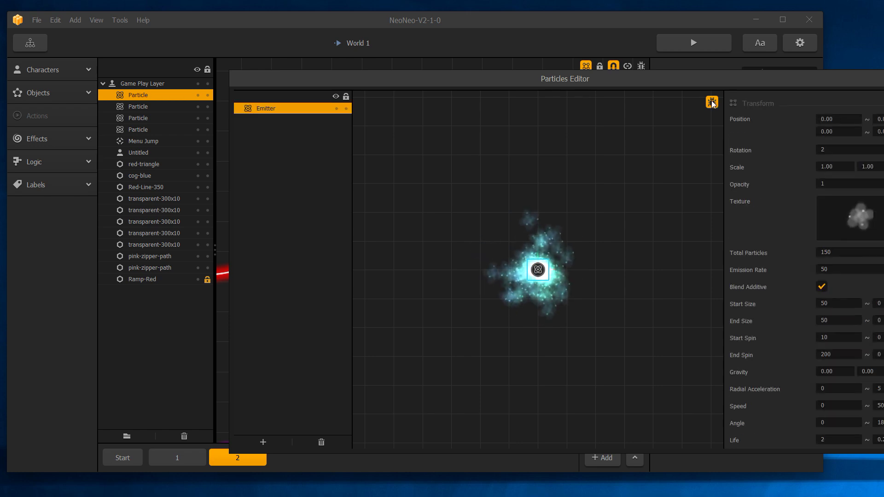
pyautogui.moveTo(733, 75); pyautogui.dragTo(592, 20)
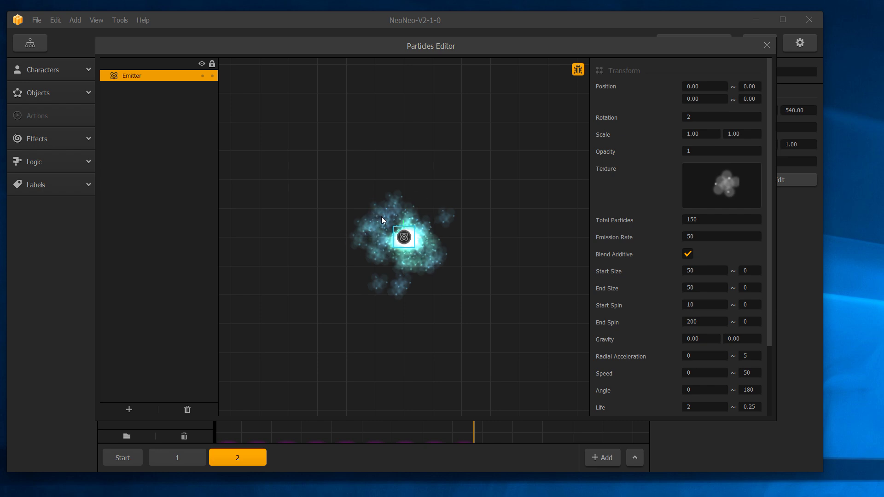
pyautogui.scroll(-3, 665, 322)
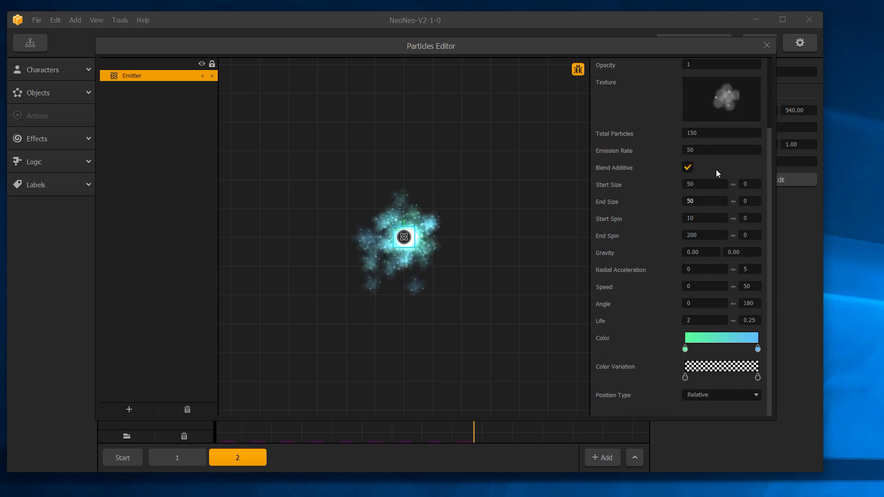
pyautogui.doubleClick(685, 350)
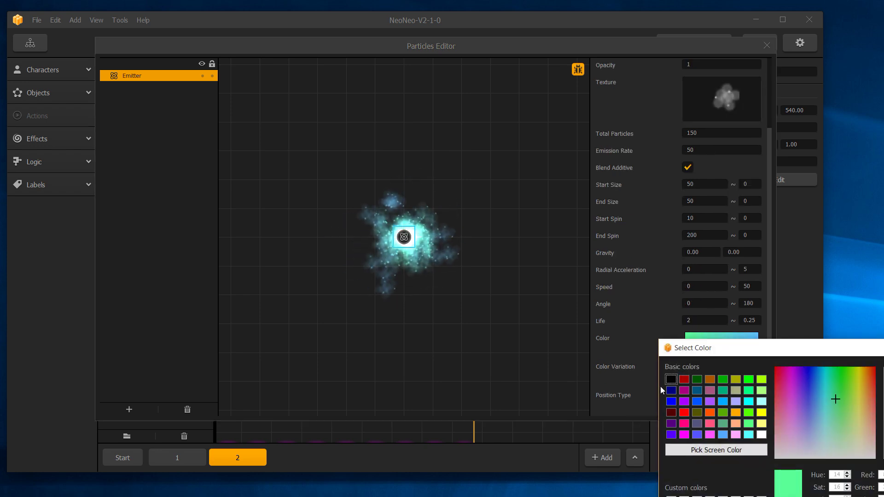
# Step: Set the particle gradient's starting colour to dark green #005500
pyautogui.click(697, 402)
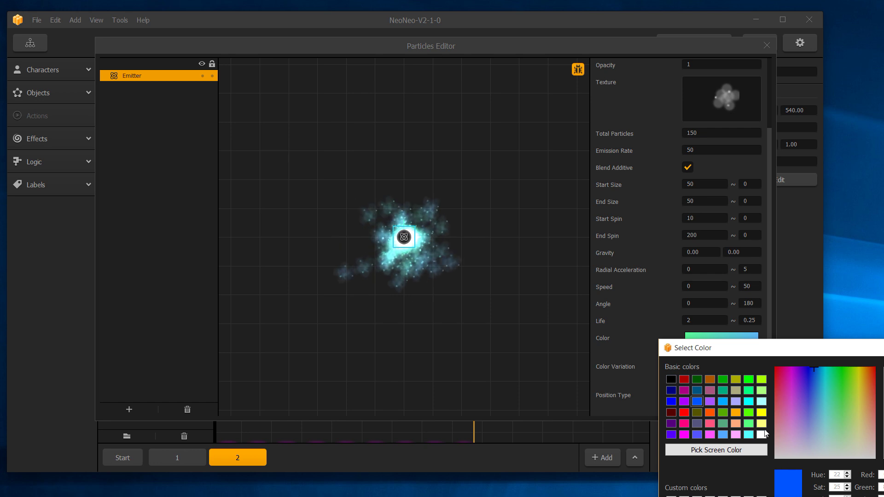
pyautogui.moveTo(763, 349); pyautogui.dragTo(628, 187)
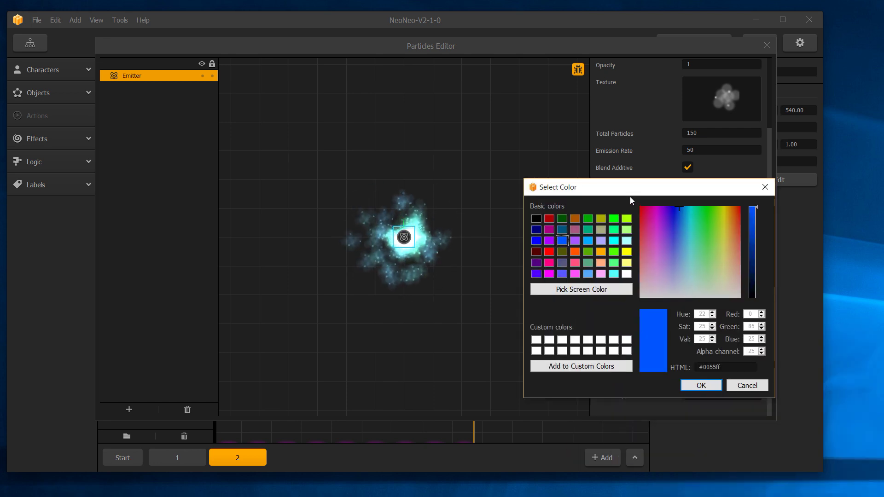
pyautogui.click(562, 219)
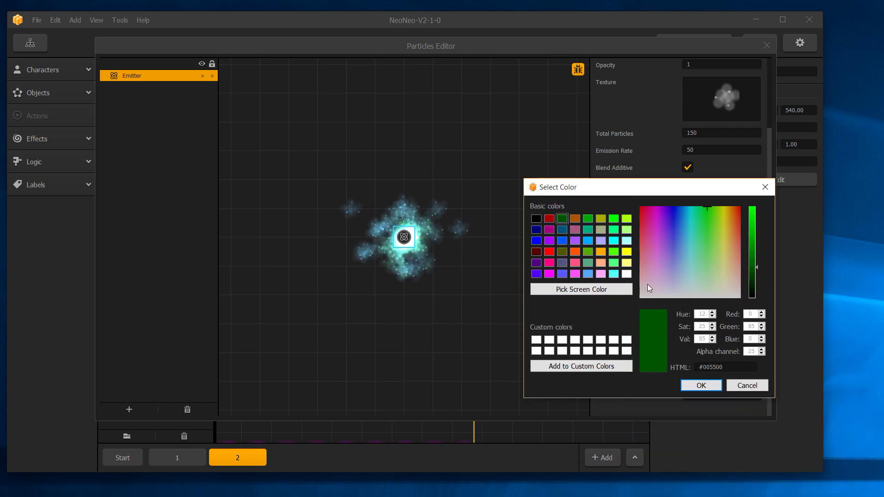
pyautogui.click(702, 385)
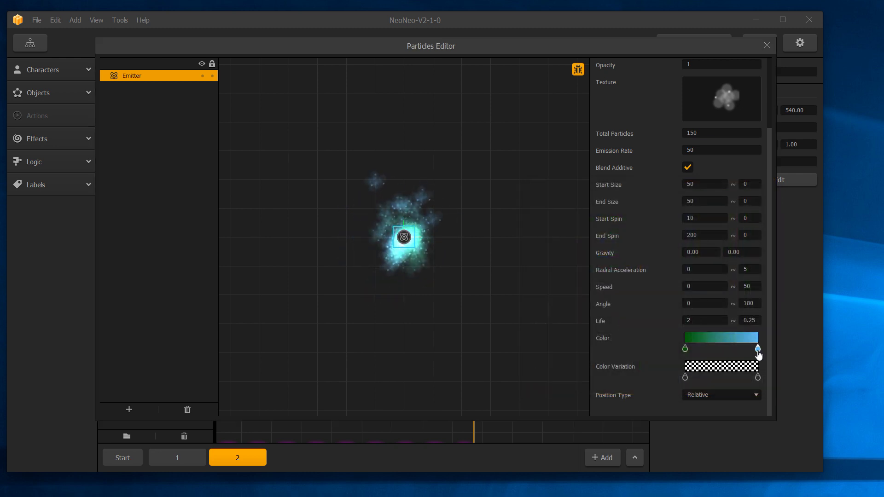
# Step: Set the gradient's ending colour to pink #ffaaff and close the Particles Editor
pyautogui.doubleClick(758, 350)
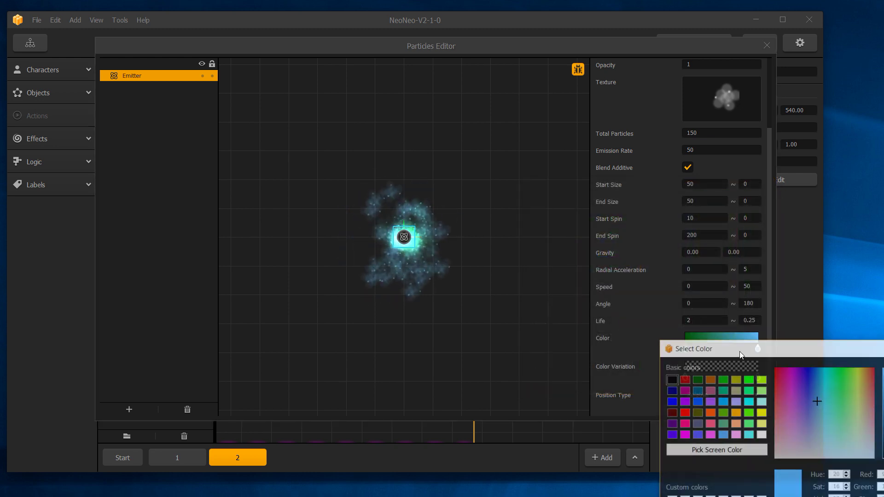
pyautogui.click(738, 434)
pyautogui.moveTo(783, 354); pyautogui.dragTo(656, 150)
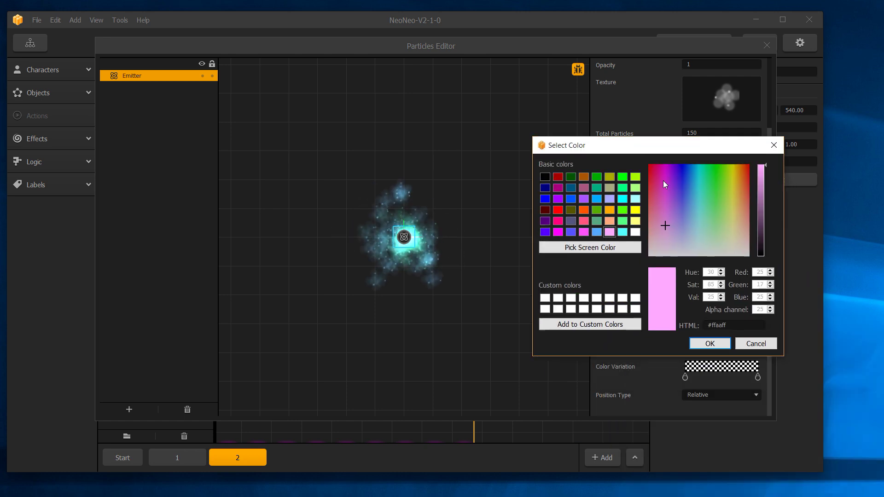
pyautogui.click(715, 347)
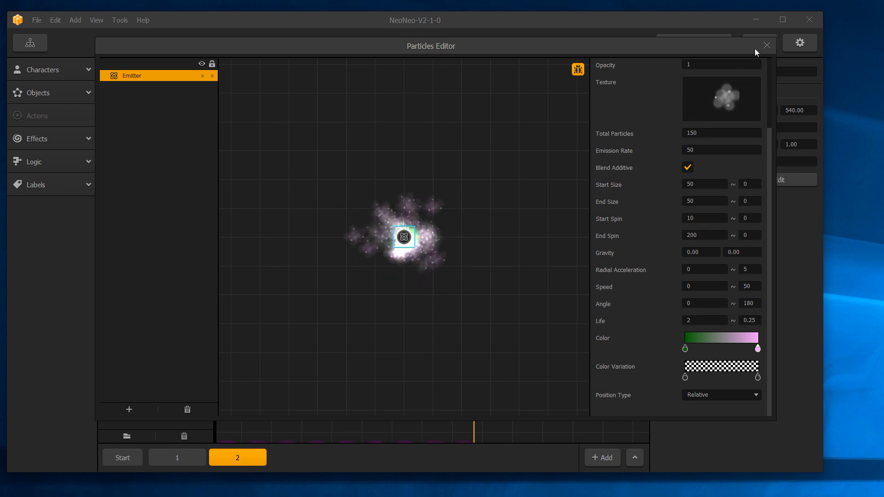
pyautogui.click(767, 46)
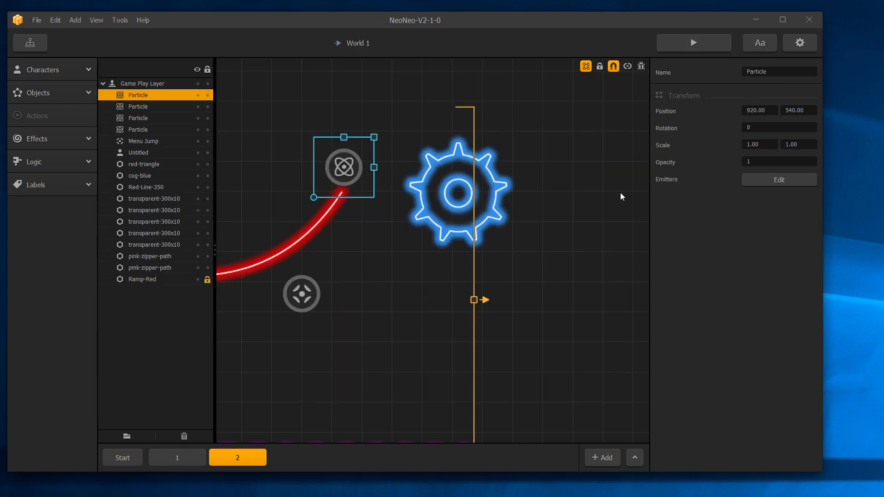
pyautogui.click(719, 35)
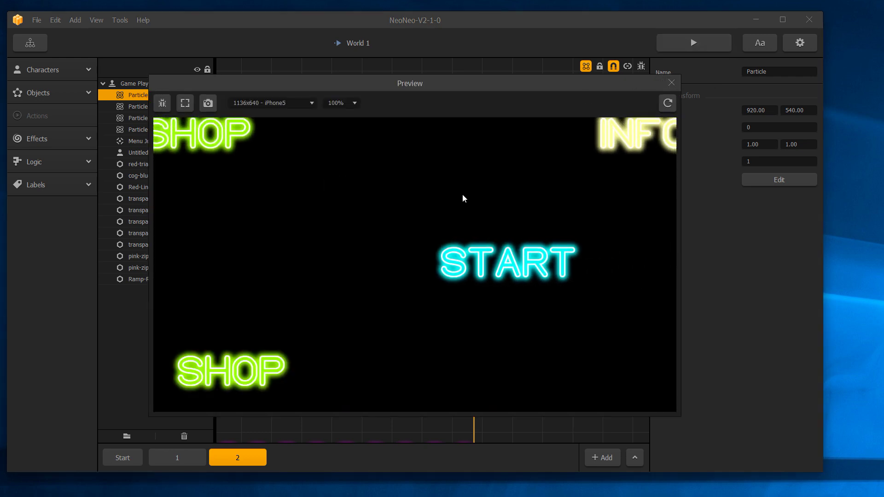
pyautogui.click(484, 253)
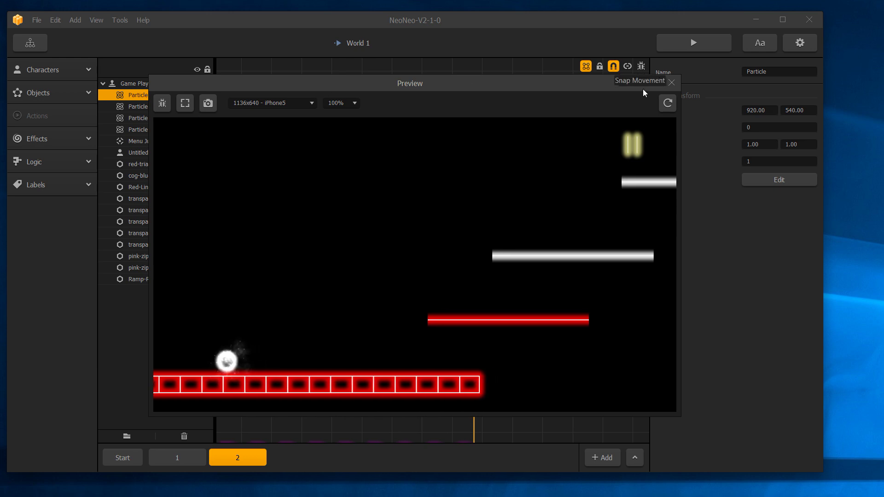
pyautogui.click(672, 82)
pyautogui.scroll(-3, 397, 190)
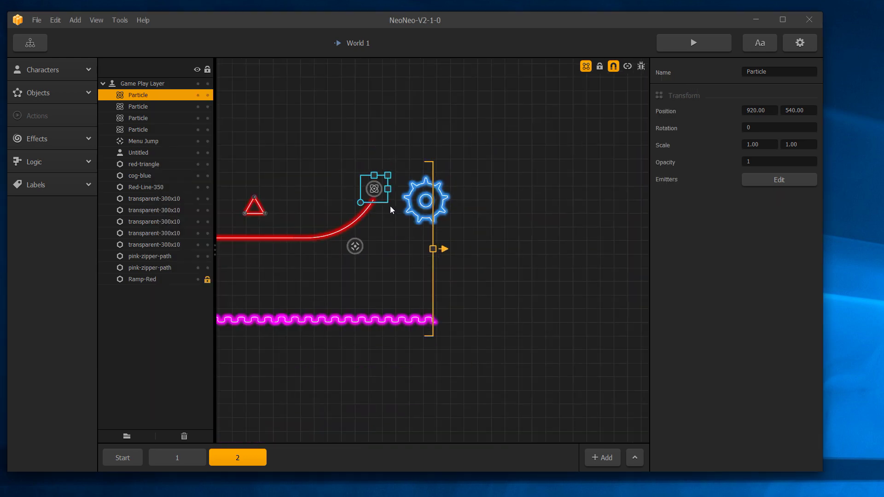
pyautogui.click(399, 148)
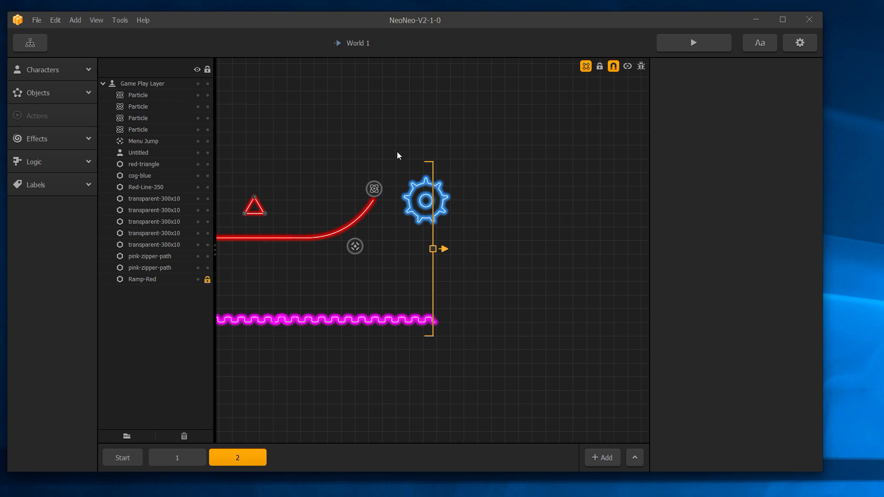
# Step: Preview World 1 from START, restart the level once, then close the preview
pyautogui.click(703, 49)
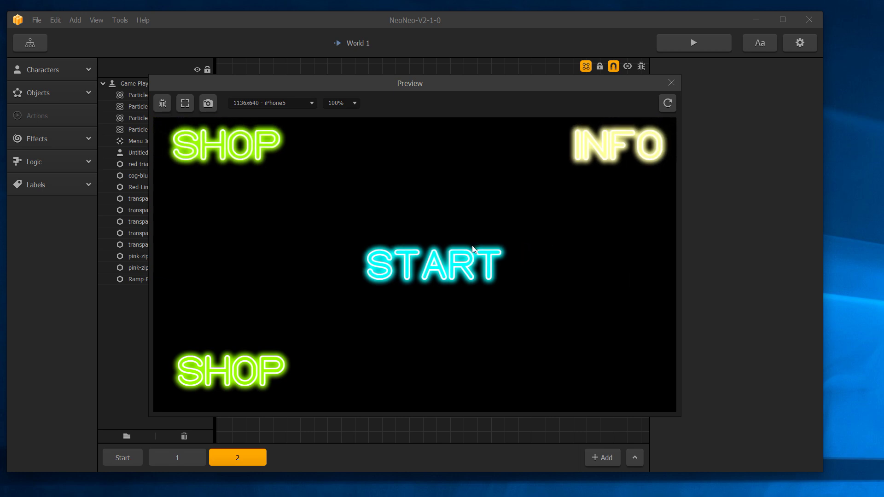
pyautogui.click(452, 262)
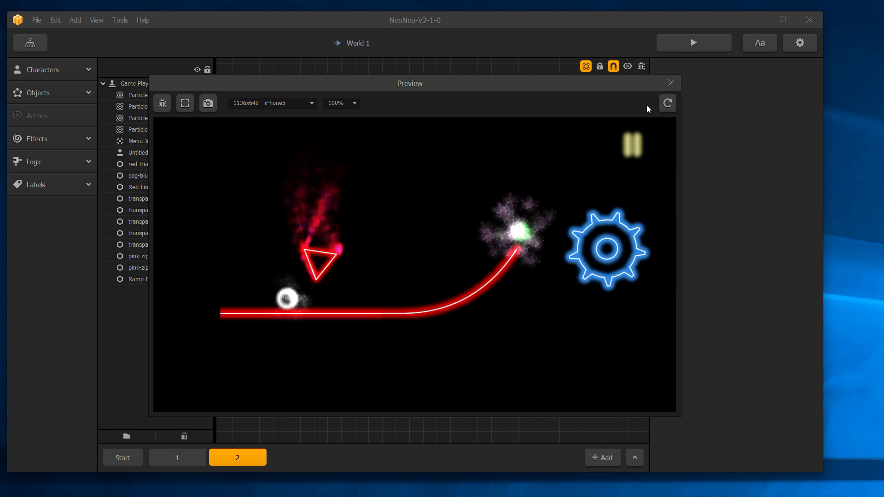
pyautogui.click(663, 102)
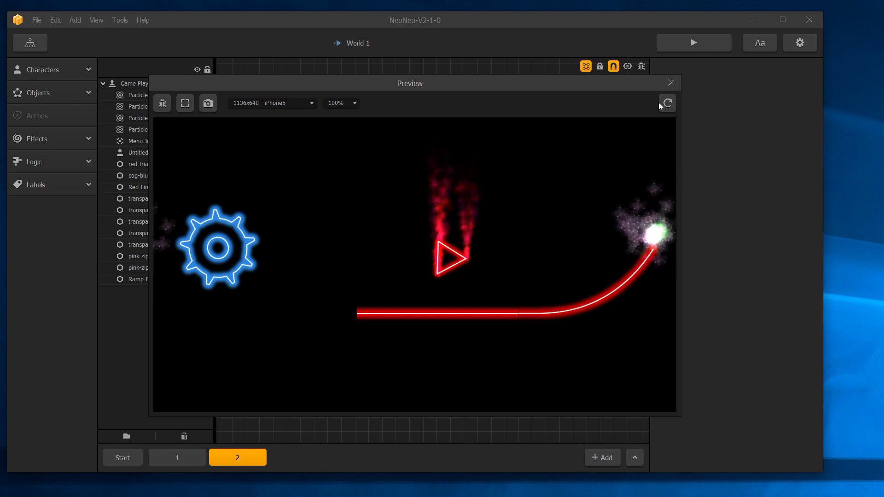
pyautogui.click(672, 82)
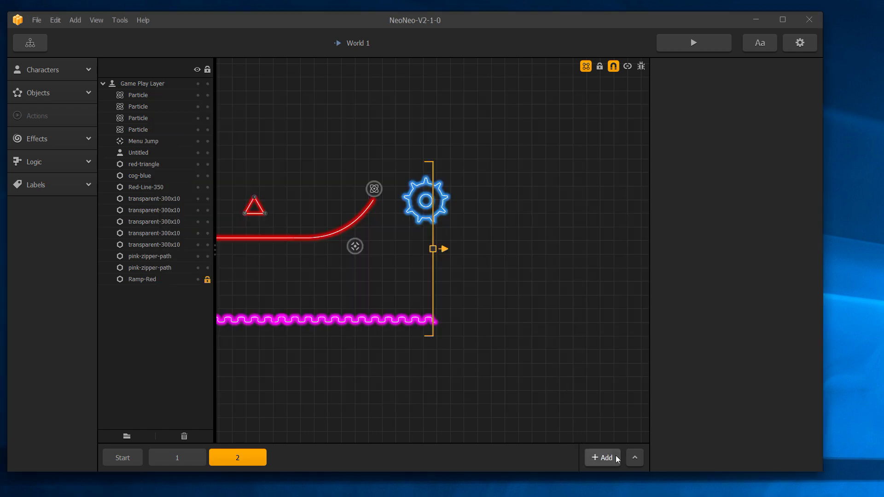
# Step: Expand the Logic section to list Transform, Teleport, Gatekeeper, Path and Menu Jump
pyautogui.click(73, 166)
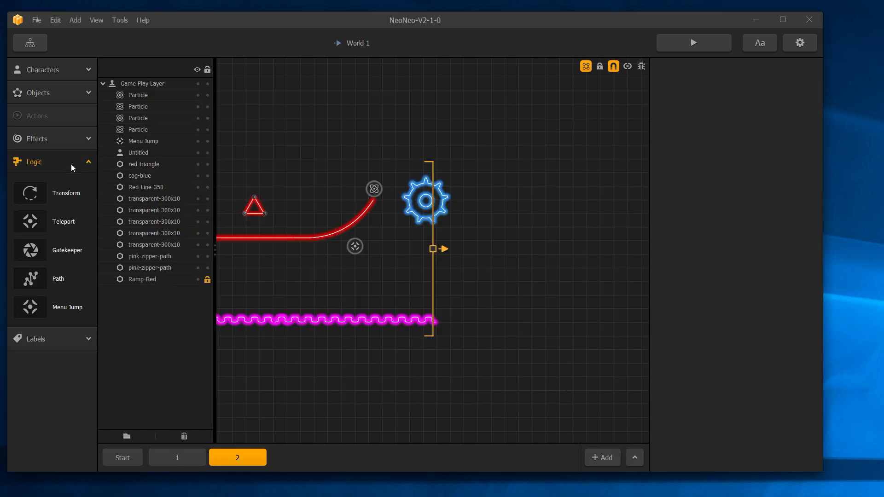